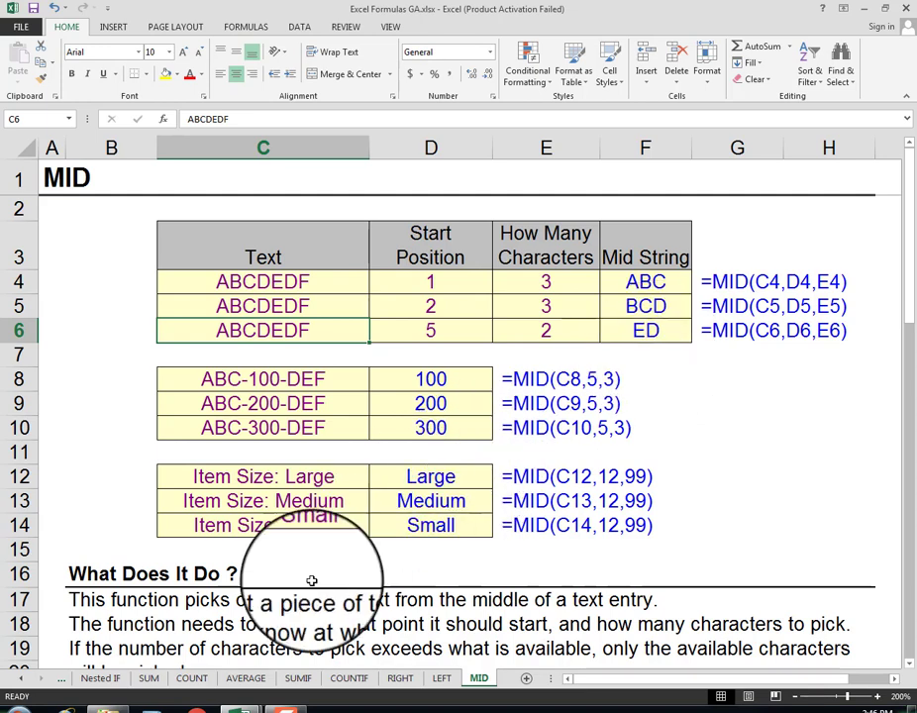
Step: Switch to the Excel Tutorial GA workbook and open its Practice Sheet
{"action": "mouse_move", "coordinate": [238, 707]}
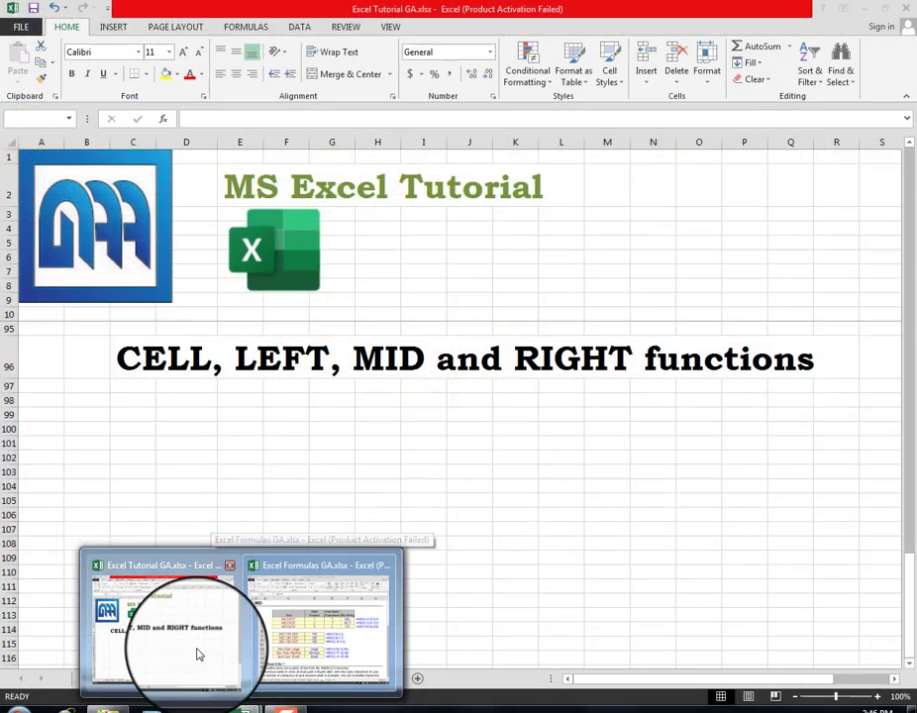
{"action": "left_click", "coordinate": [198, 653]}
{"action": "left_click", "coordinate": [115, 675]}
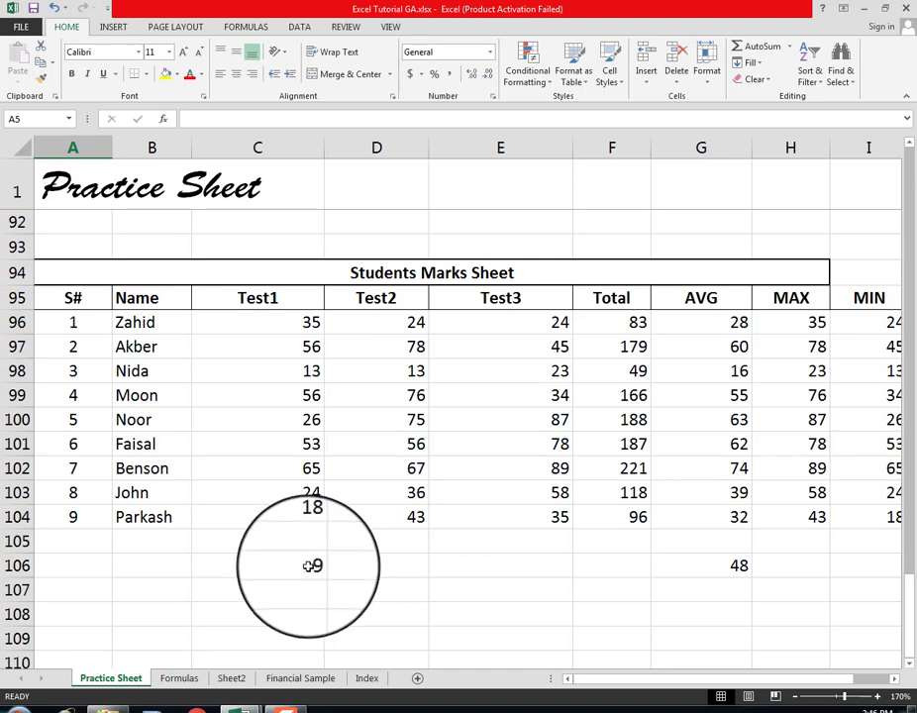
Step: Append a surname to the first student's name in the Name column of the Students Marks Sheet
{"action": "scroll", "coordinate": [300, 564], "scroll_direction": "up", "scroll_amount": 1}
{"action": "scroll", "coordinate": [297, 564], "scroll_direction": "down", "scroll_amount": 1}
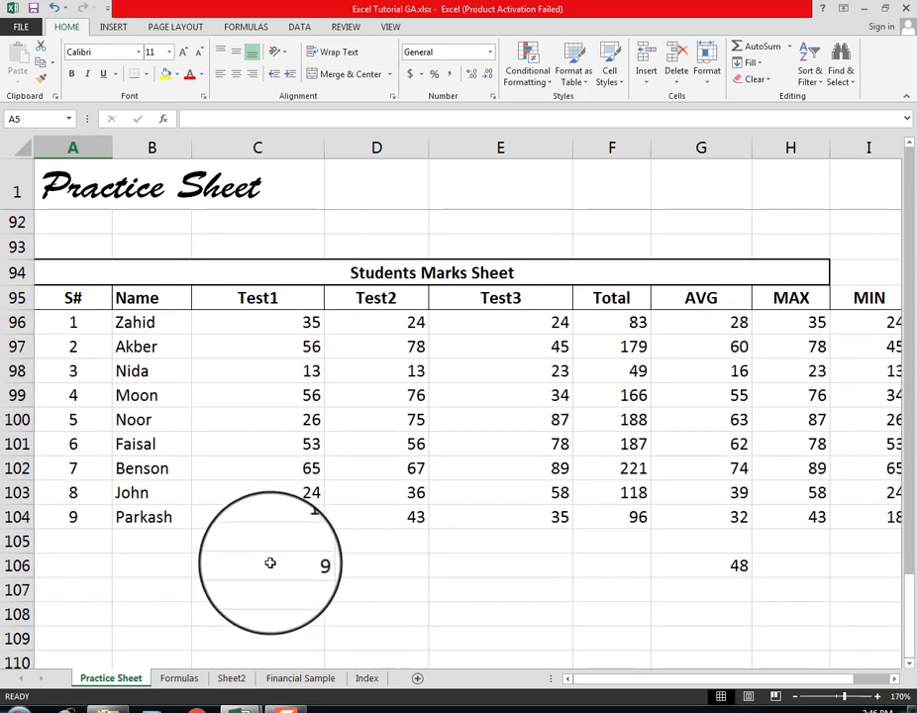
{"action": "left_click", "coordinate": [148, 322]}
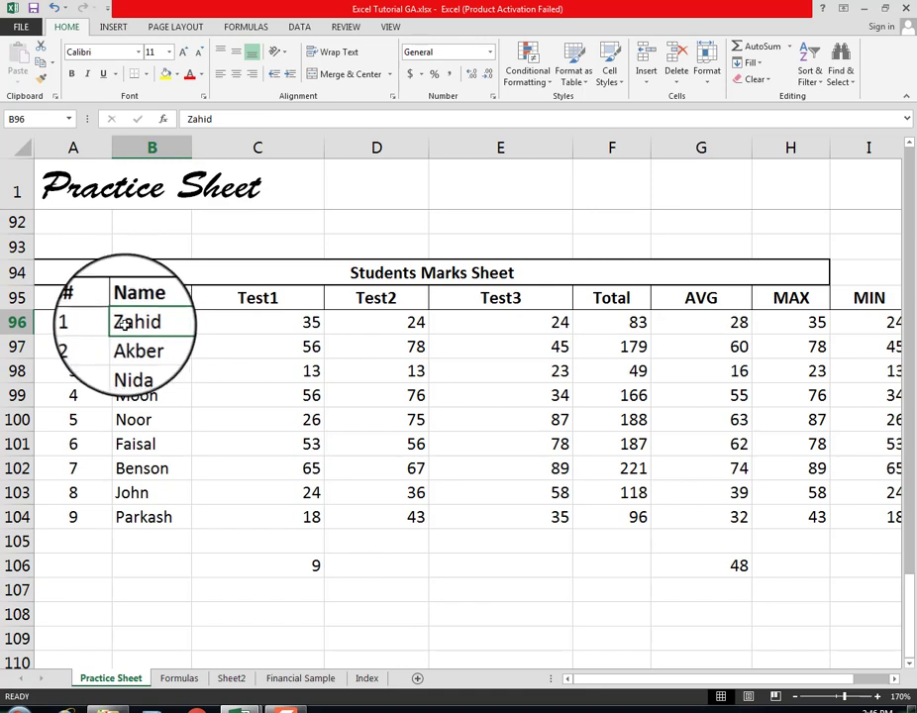
{"action": "left_click_drag", "start_coordinate": [148, 322], "coordinate": [143, 516]}
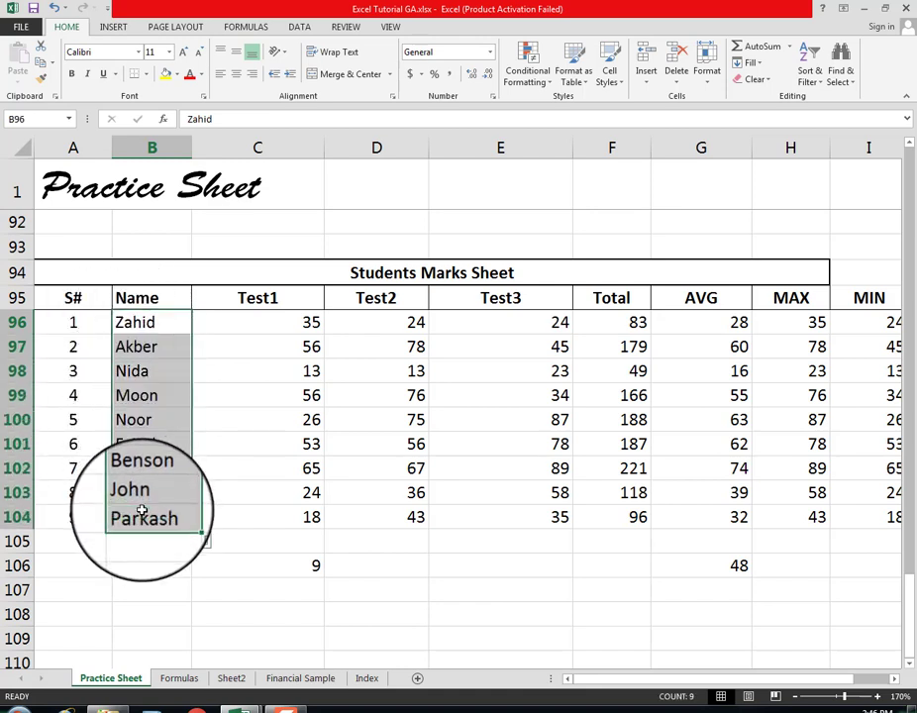
{"action": "left_click", "coordinate": [133, 322]}
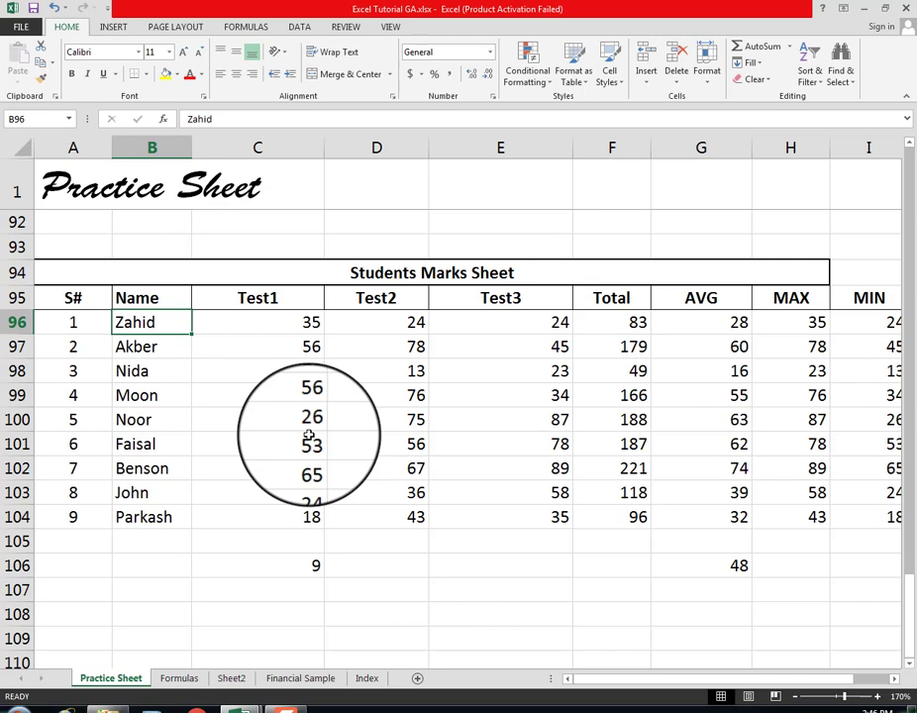
{"action": "key", "text": "F2"}
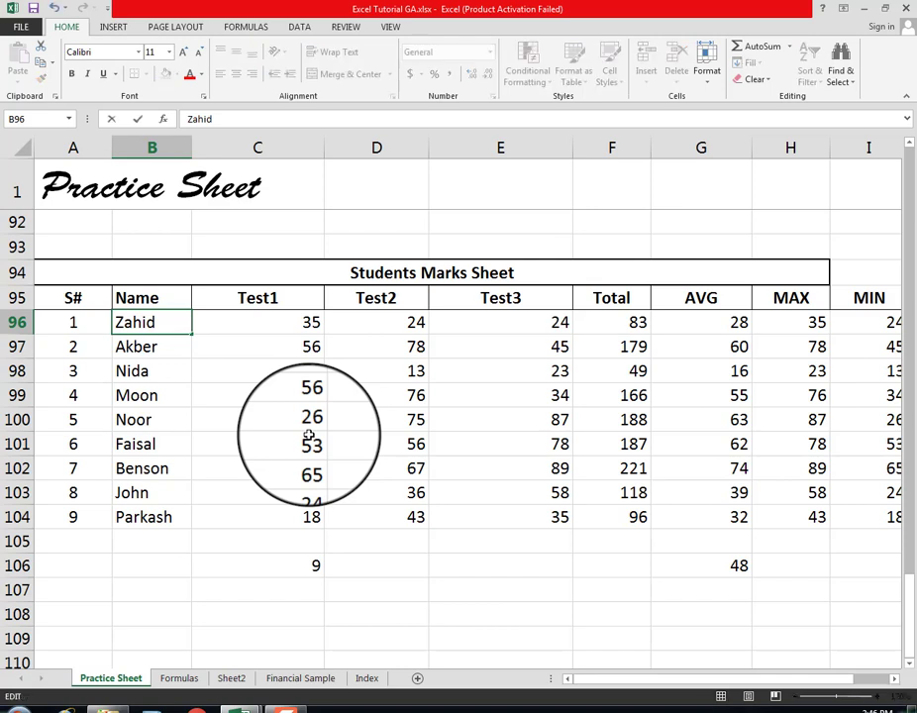
{"action": "type", "text": "AL"}
{"action": "key", "text": "BackSpace"}
{"action": "type", "text": "li"}
{"action": "key", "text": "Return"}
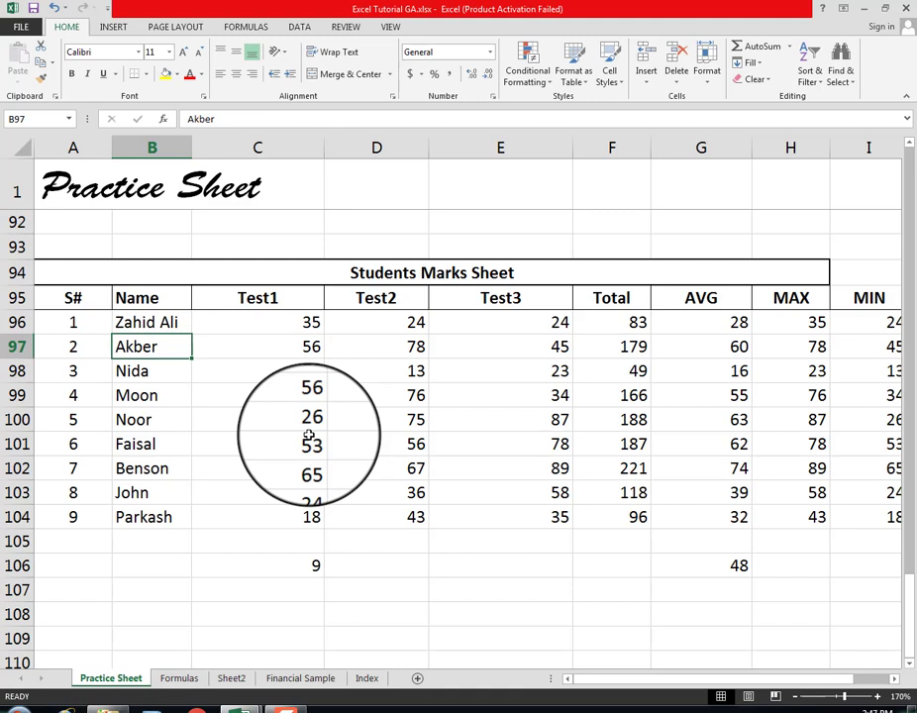
Step: Go to the Financial Sample sheet and enter the code PR5700384 in cell A703
{"action": "key", "text": "Down"}
{"action": "key", "text": "Down"}
{"action": "key", "text": "Down"}
{"action": "key", "text": "Down"}
{"action": "key", "text": "Down"}
{"action": "key", "text": "Down"}
{"action": "key", "text": "Down"}
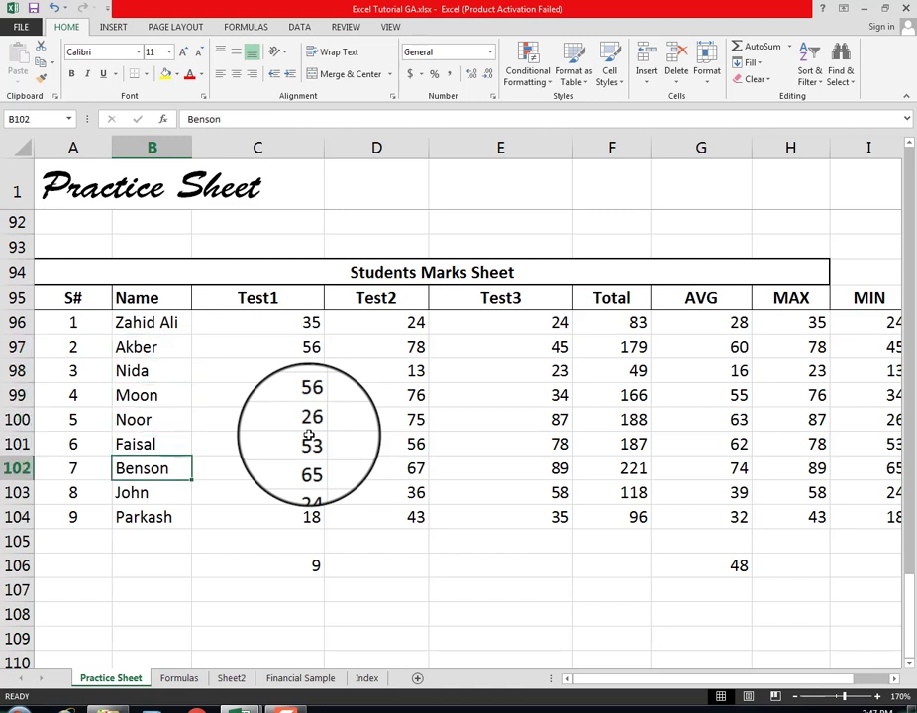
{"action": "key", "text": "Down"}
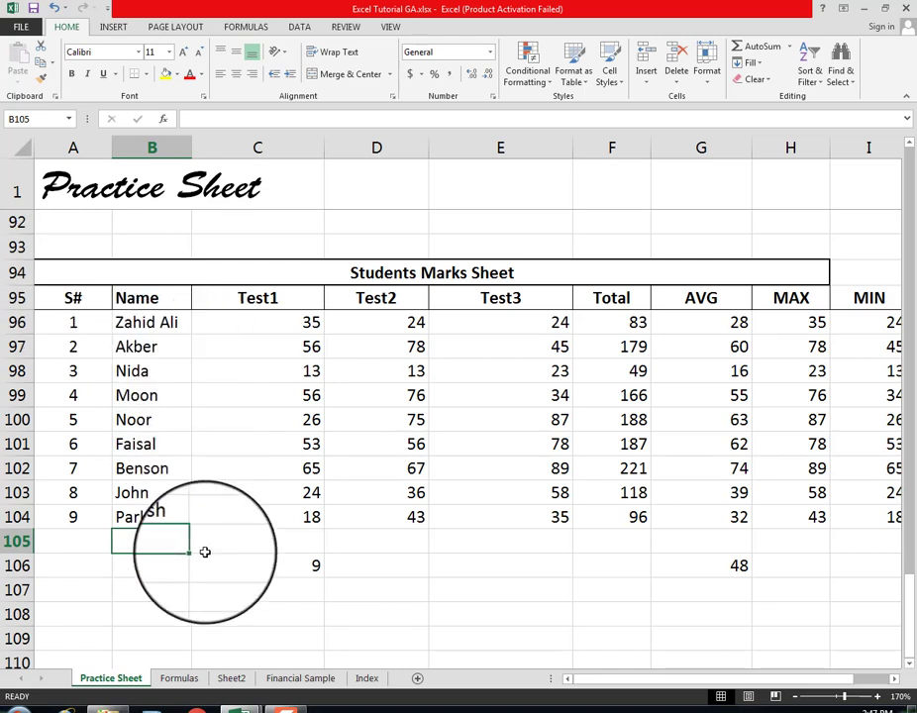
{"action": "left_click", "coordinate": [272, 679]}
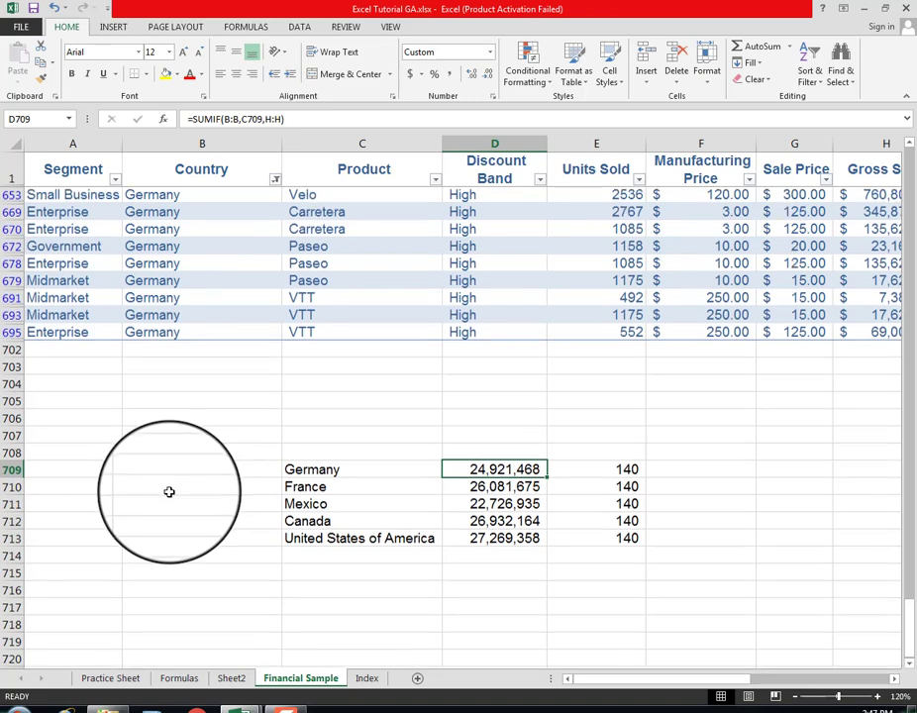
{"action": "scroll", "coordinate": [169, 491], "scroll_direction": "down", "scroll_amount": 1}
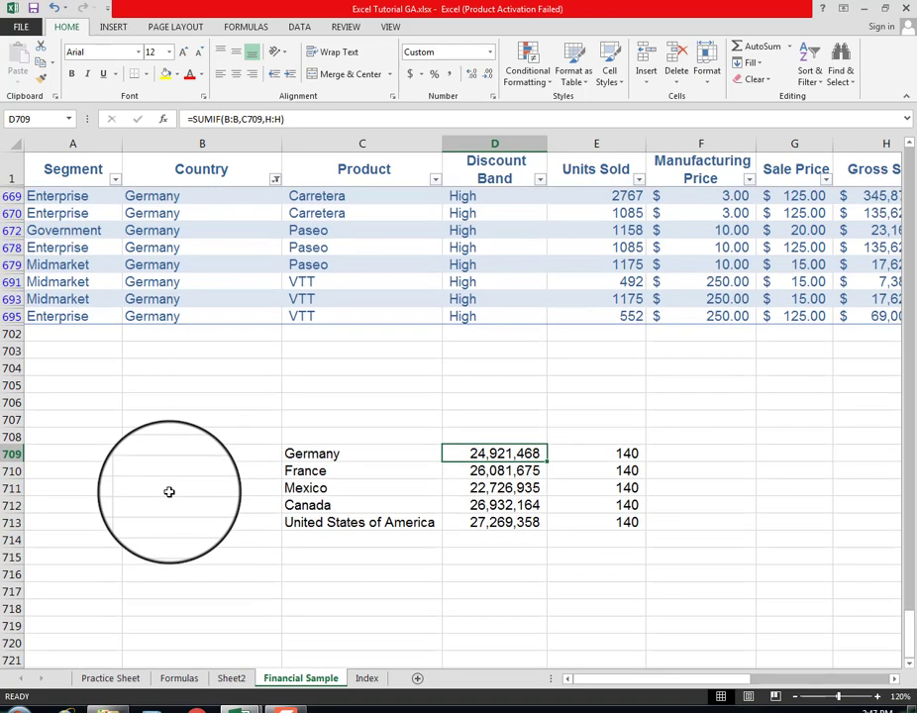
{"action": "left_click", "coordinate": [60, 350]}
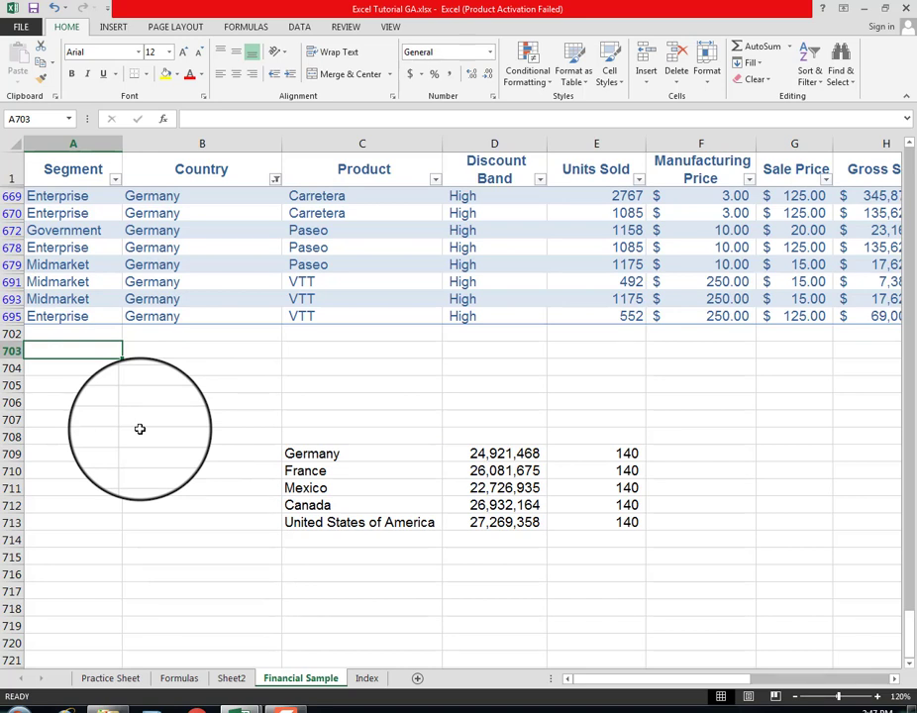
{"action": "type", "text": "PR"}
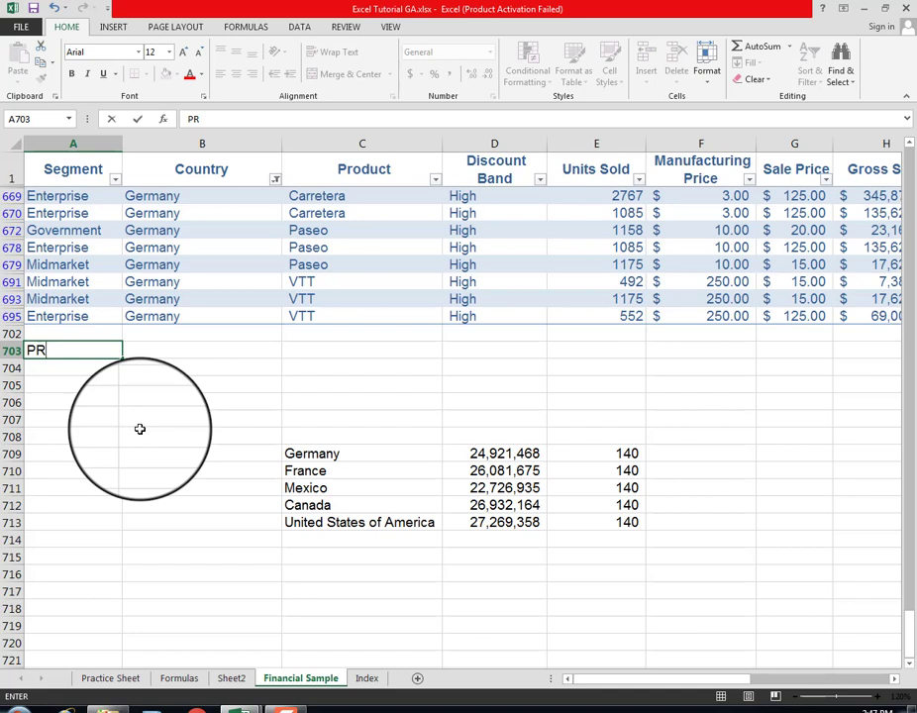
{"action": "type", "text": "5700384"}
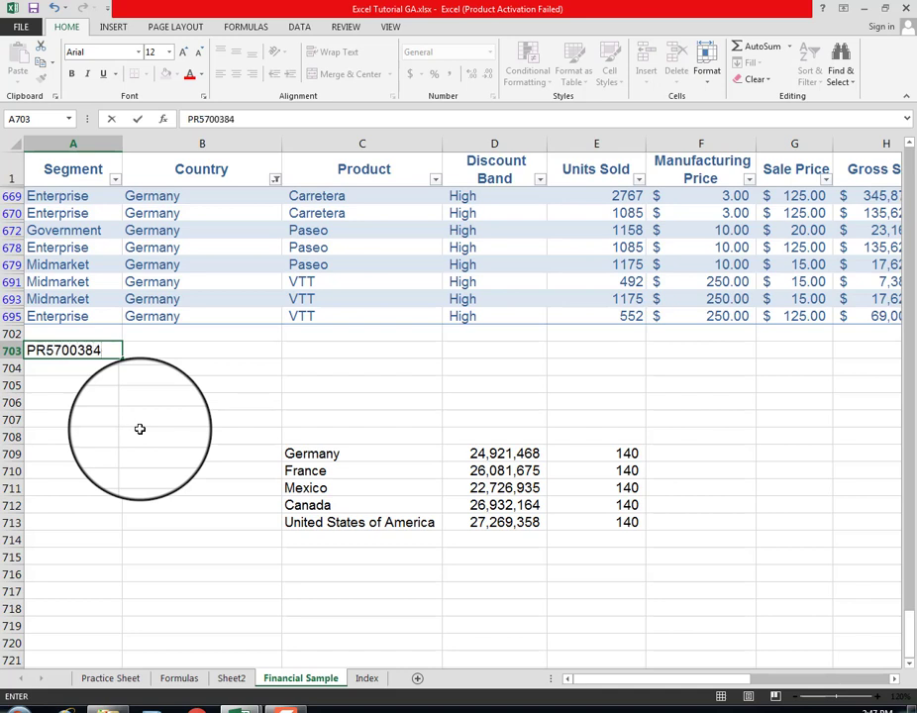
{"action": "key", "text": "Return"}
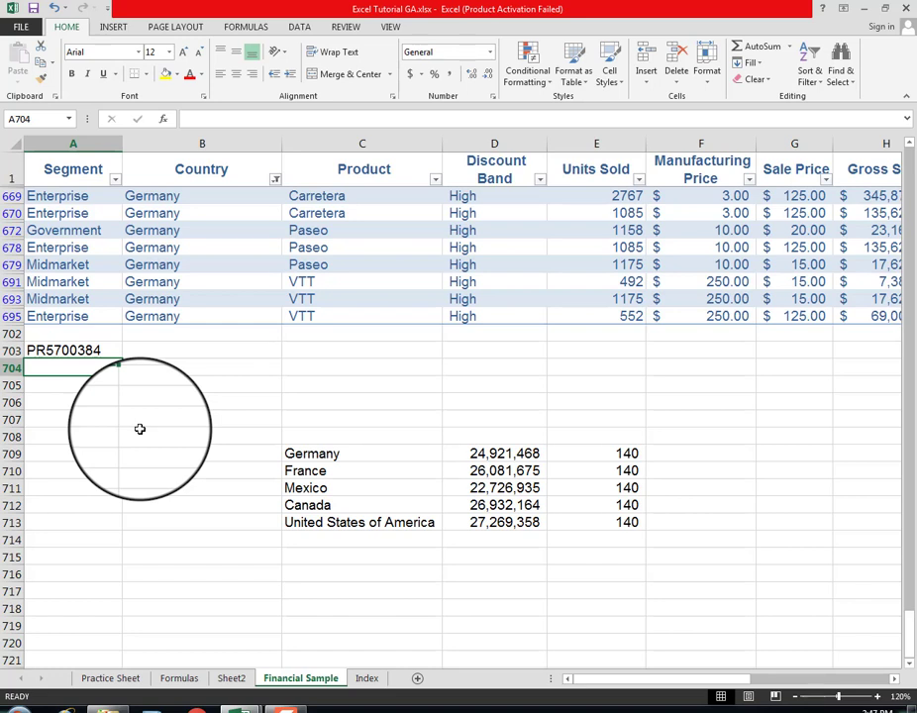
Step: Copy the code into A704 and change its last digit so it reads PR5700385
{"action": "key", "text": "F2"}
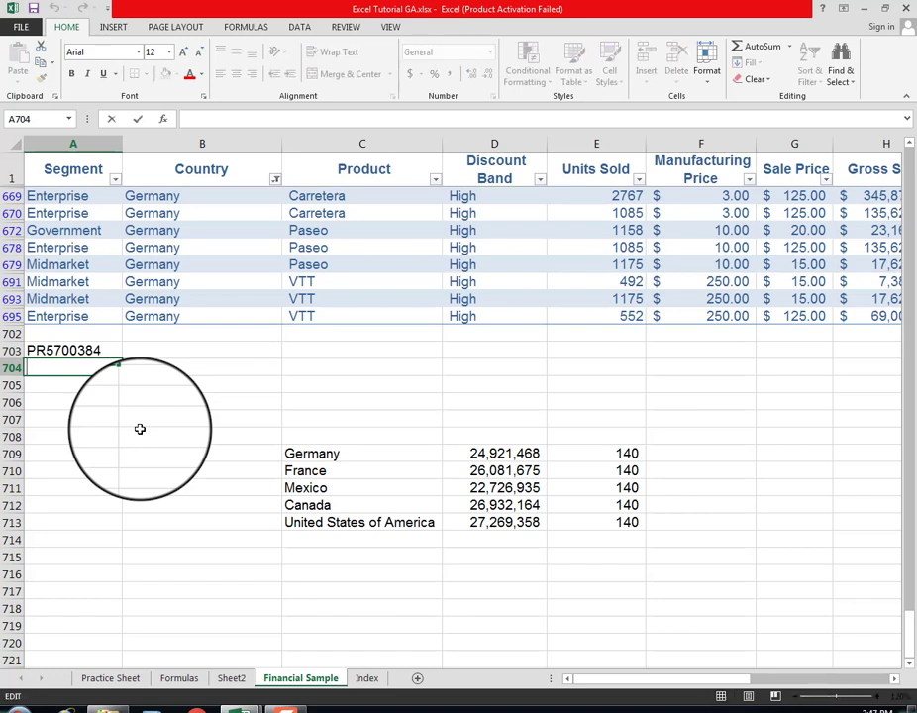
{"action": "key", "text": "Escape"}
{"action": "key", "text": "Up"}
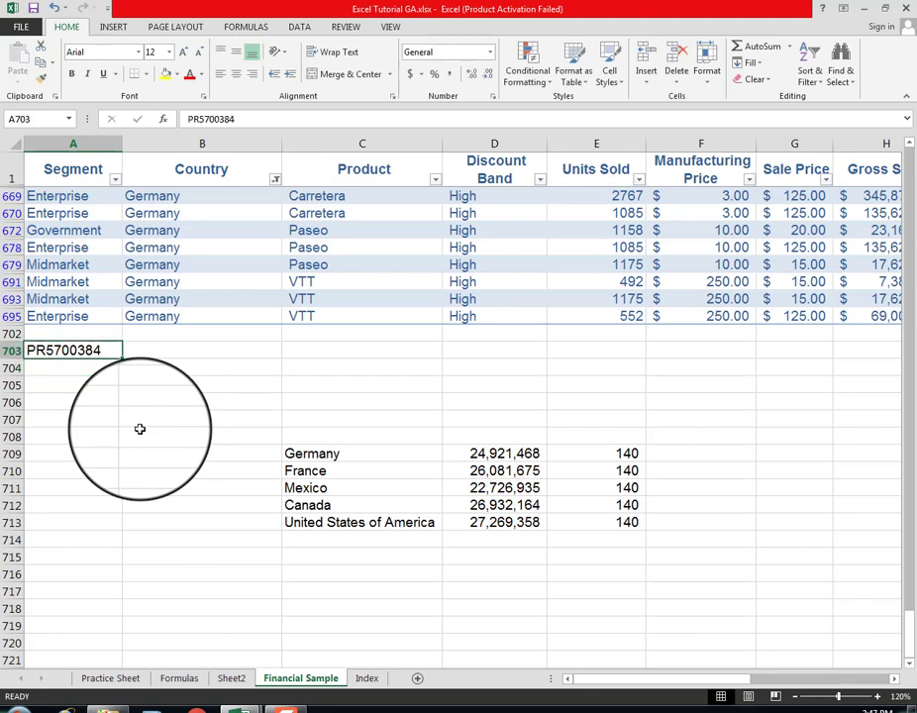
{"action": "key", "text": "ctrl+c"}
{"action": "key", "text": "Down"}
{"action": "key", "text": "ctrl+v"}
{"action": "key", "text": "F2"}
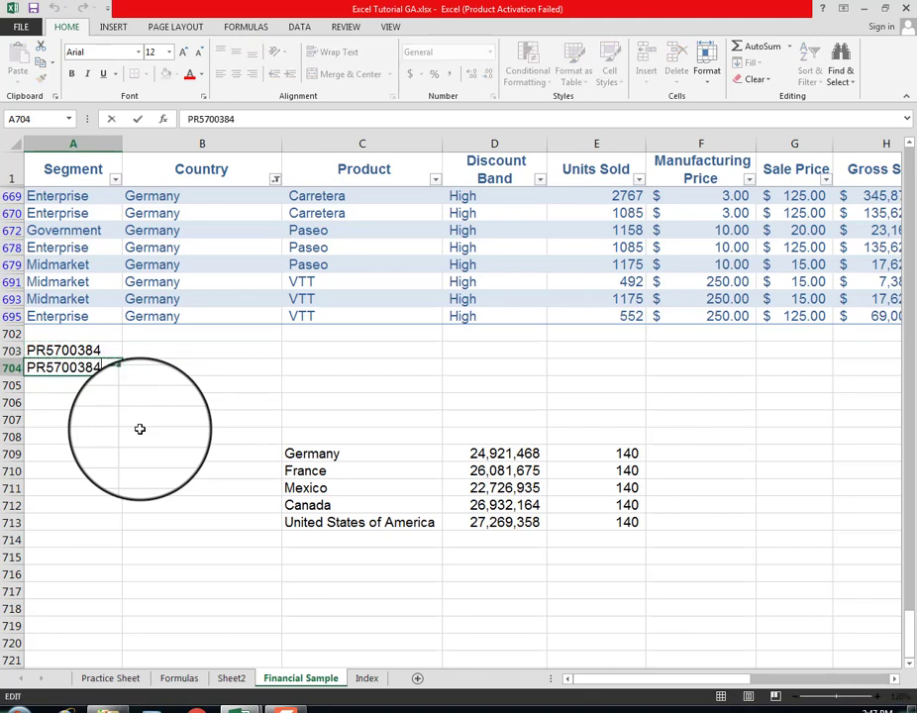
{"action": "key", "text": "BackSpace"}
{"action": "type", "text": "5"}
{"action": "key", "text": "Return"}
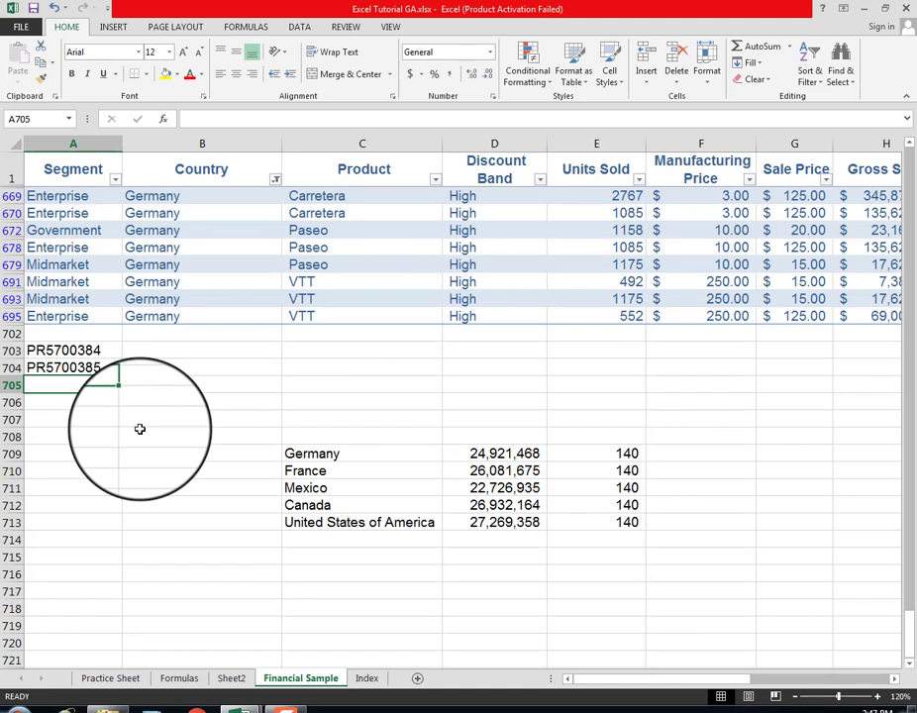
Step: Insert an asterisk after PR in A703's code, then delete it again
{"action": "key", "text": "Up"}
{"action": "key", "text": "Up"}
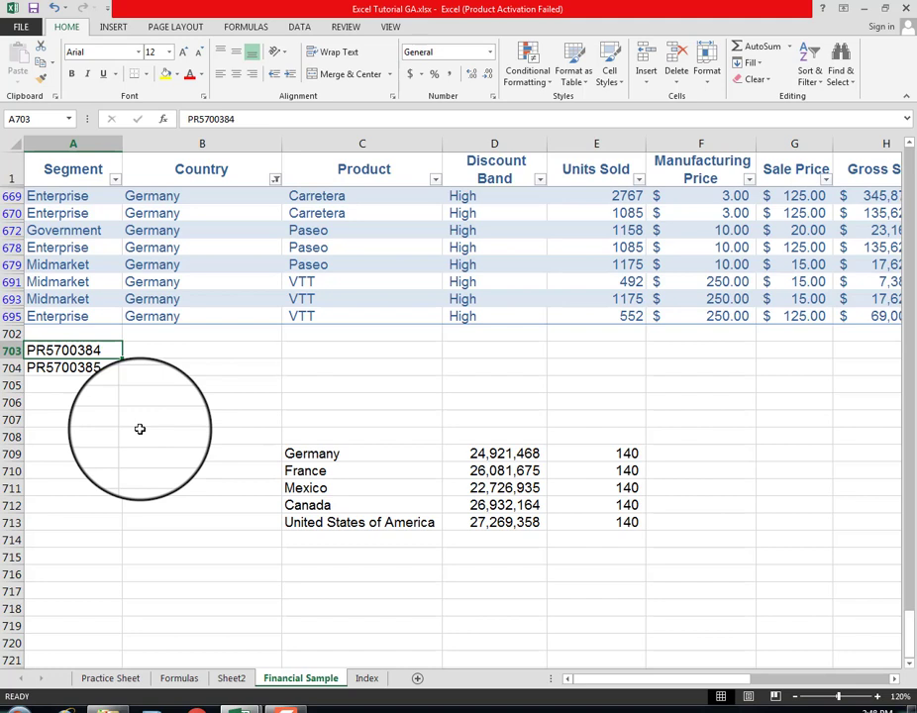
{"action": "key", "text": "Down"}
{"action": "key", "text": "Up"}
{"action": "key", "text": "F2"}
{"action": "key", "text": "Left"}
{"action": "key", "text": "Left"}
{"action": "key", "text": "Left"}
{"action": "key", "text": "Left"}
{"action": "key", "text": "Left"}
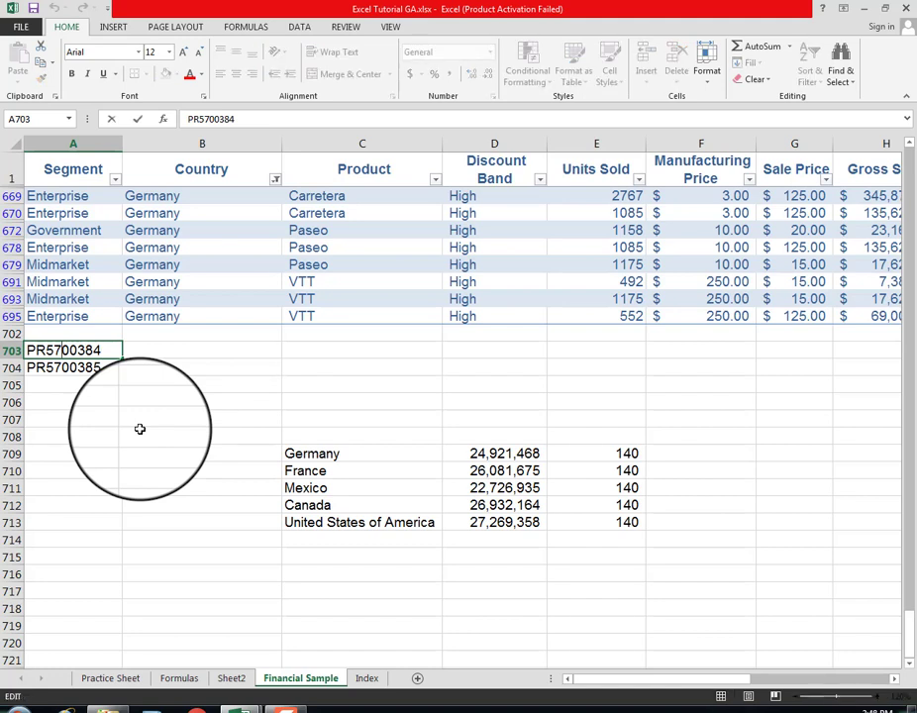
{"action": "key", "text": "Left"}
{"action": "key", "text": "Left"}
{"action": "key", "text": "Left"}
{"action": "type", "text": "*"}
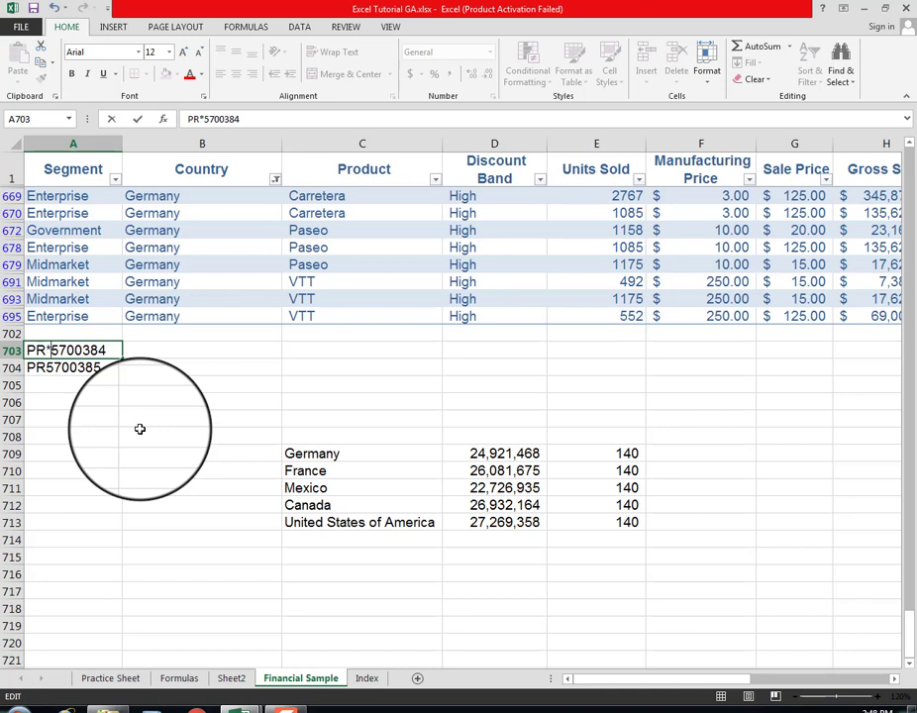
{"action": "key", "text": "Left"}
{"action": "key", "text": "Left"}
{"action": "key", "text": "Left"}
{"action": "key", "text": "Left"}
{"action": "key", "text": "Left"}
{"action": "key", "text": "Left"}
{"action": "key", "text": "Left"}
{"action": "key", "text": "Left"}
{"action": "key", "text": "Left"}
{"action": "key", "text": "Left"}
{"action": "key", "text": "Right"}
{"action": "key", "text": "Right"}
{"action": "key", "text": "Delete"}
{"action": "key", "text": "Return"}
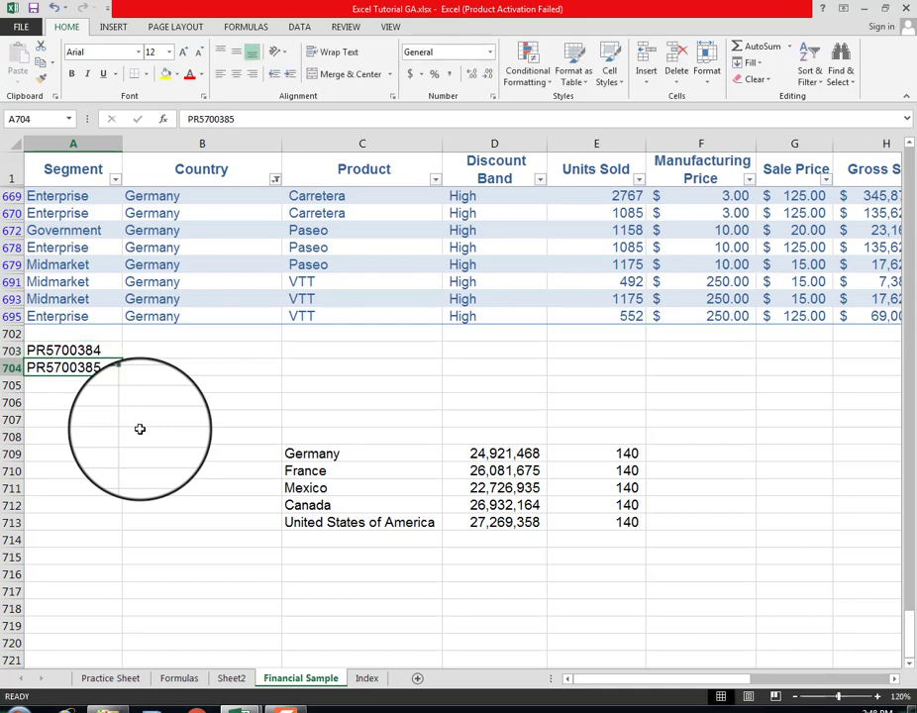
Step: Enter =LEFT(A703,2) in B703 to extract the first two characters of the code
{"action": "key", "text": "Down"}
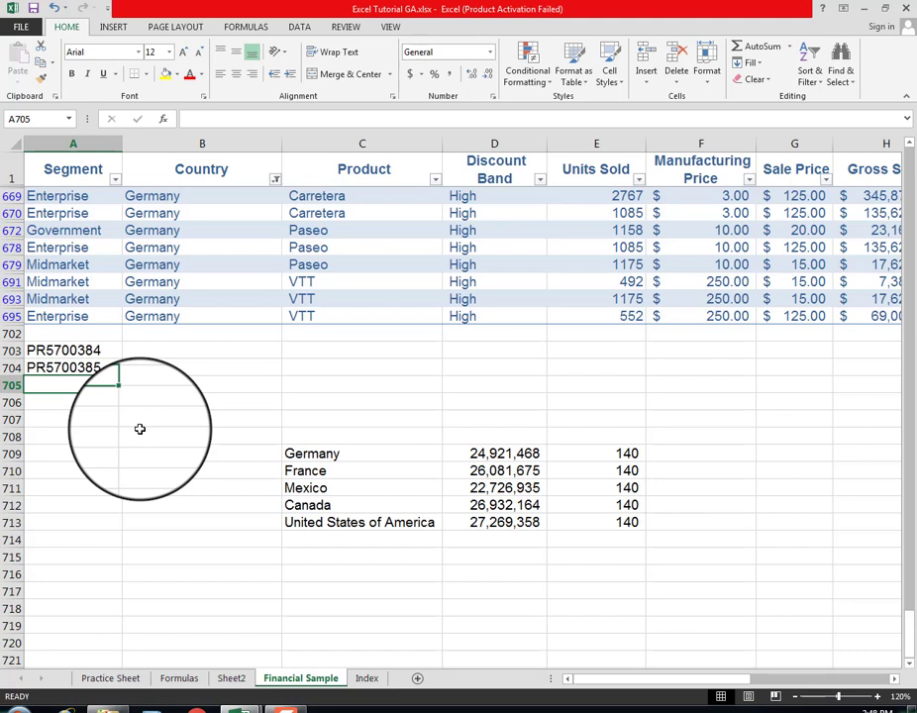
{"action": "key", "text": "Up"}
{"action": "key", "text": "Up"}
{"action": "key", "text": "Right"}
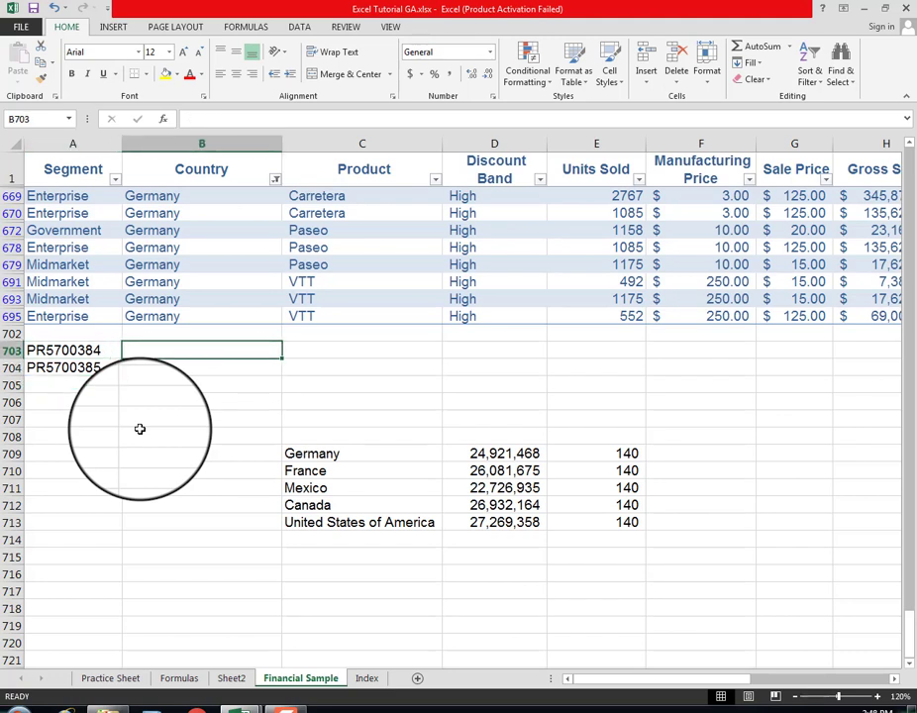
{"action": "type", "text": "="}
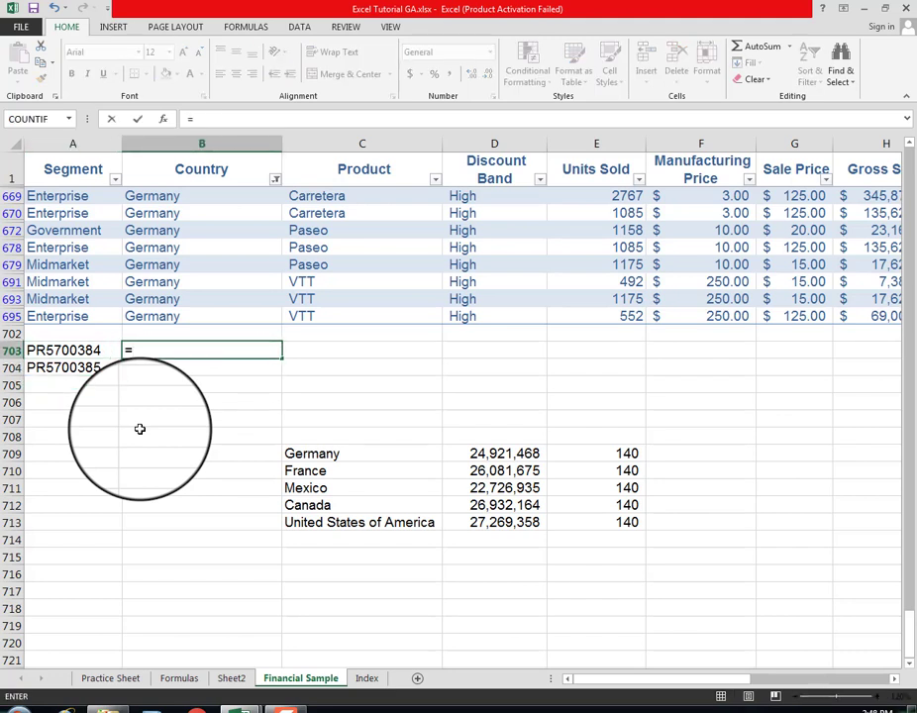
{"action": "type", "text": "left"}
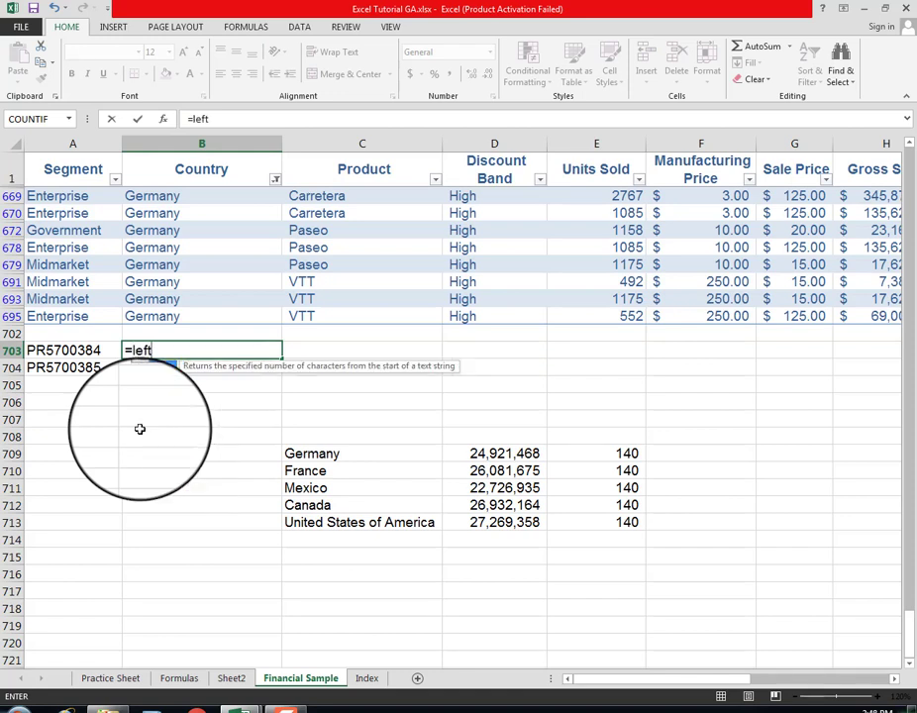
{"action": "type", "text": "("}
{"action": "key", "text": "Left"}
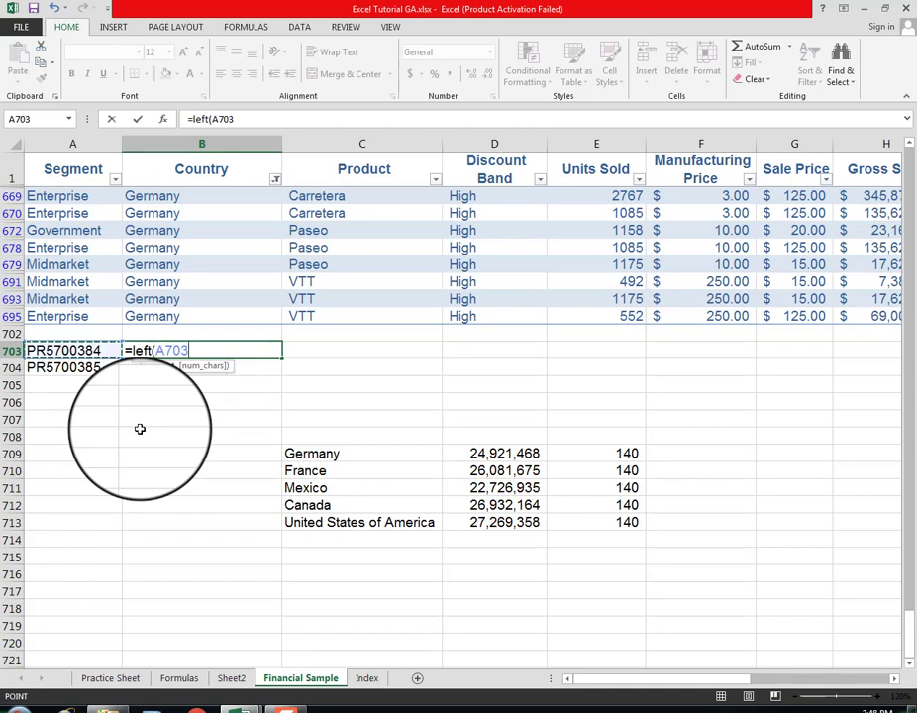
{"action": "type", "text": ","}
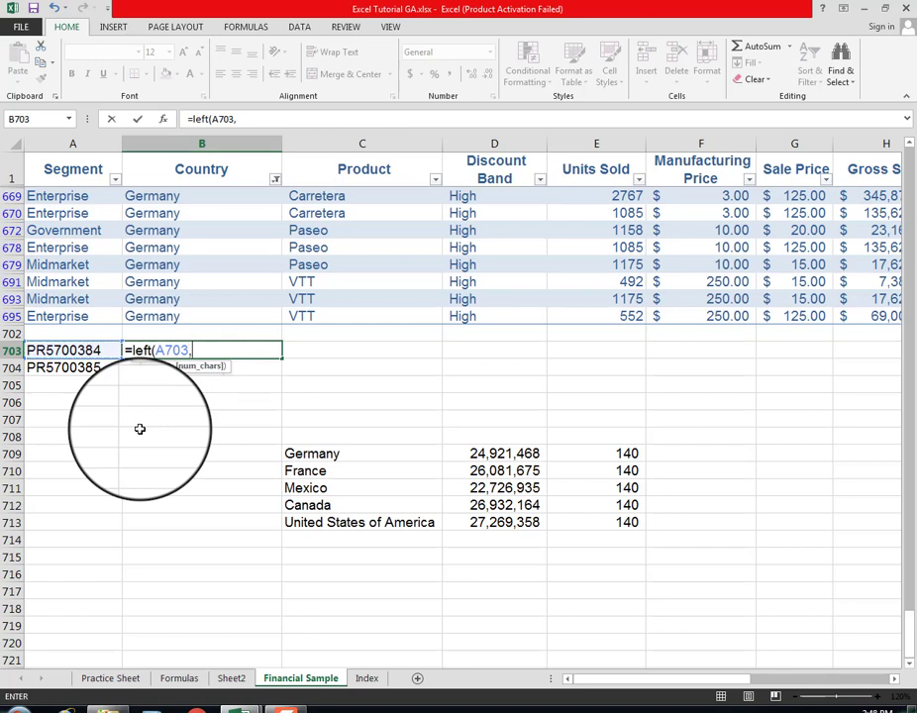
{"action": "type", "text": "2)"}
{"action": "key", "text": "Return"}
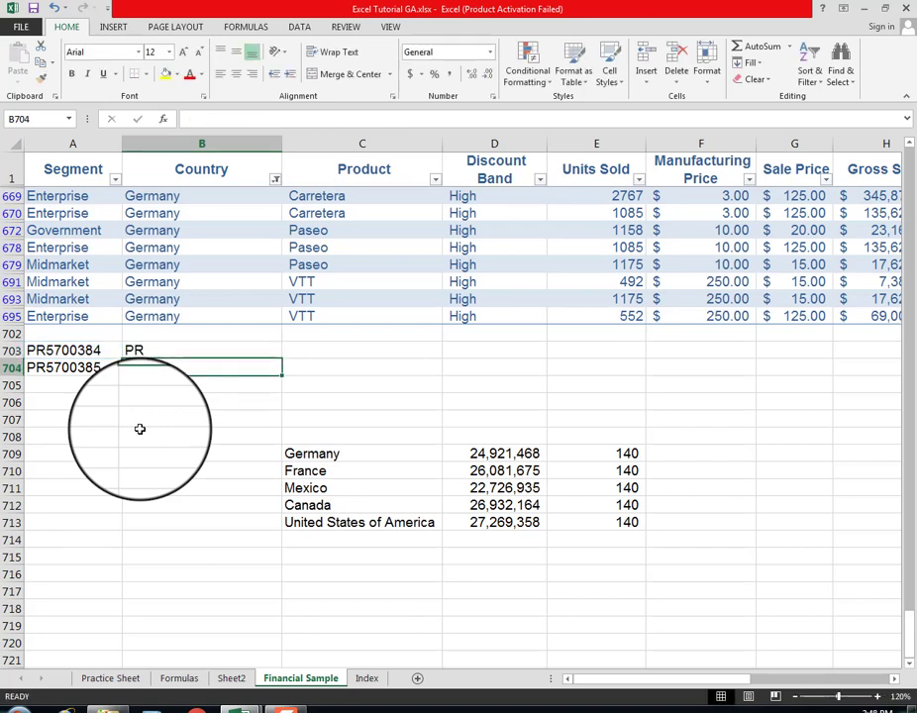
Step: Change B703's formula to =RIGHT(A703,7) to extract the last seven characters of the code
{"action": "key", "text": "Up"}
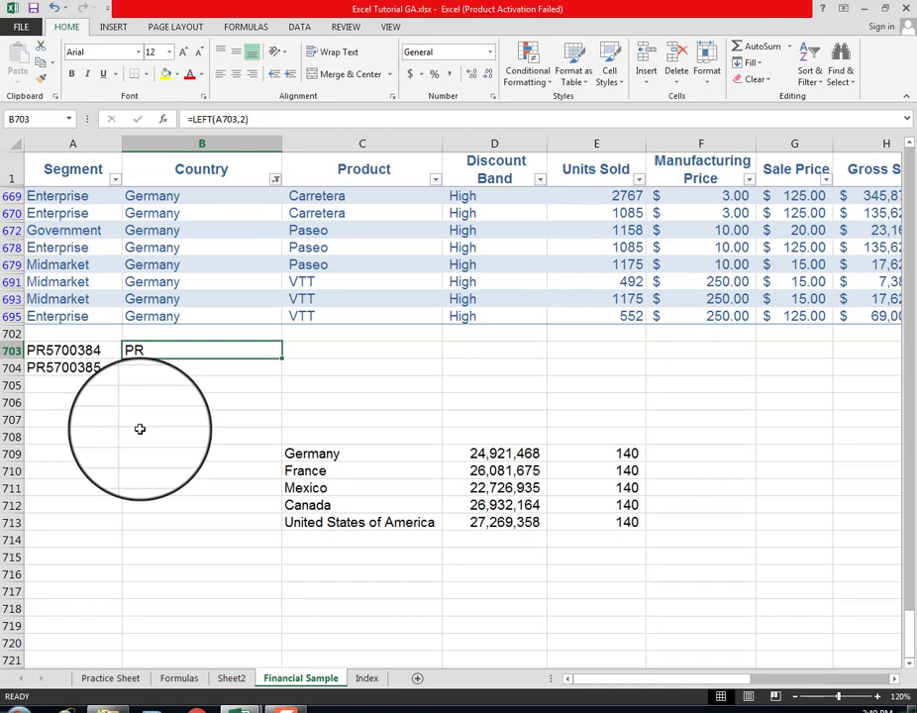
{"action": "key", "text": "F2"}
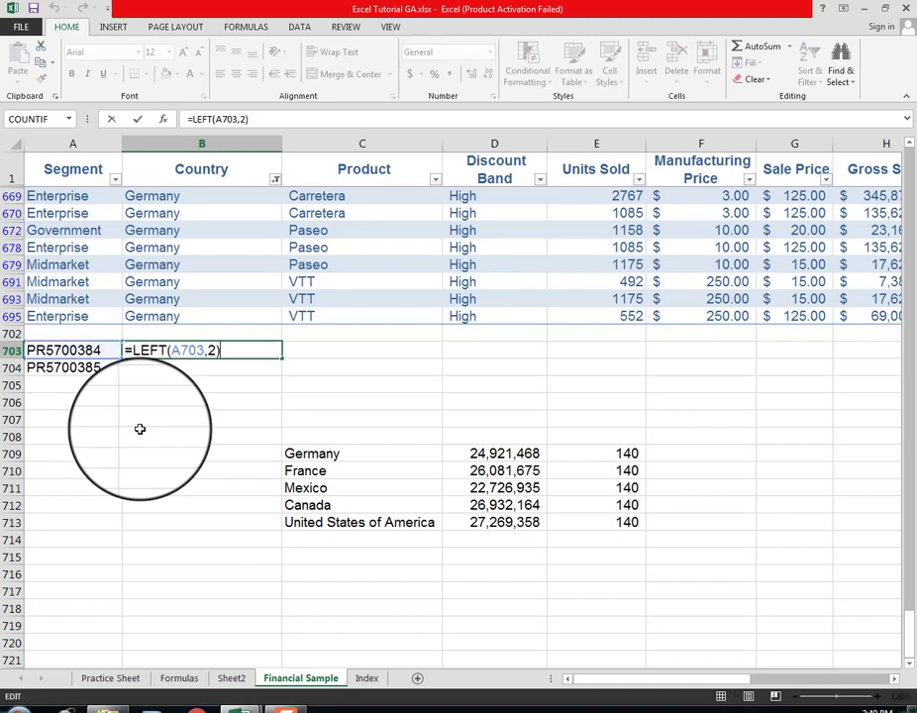
{"action": "key", "text": "Left"}
{"action": "key", "text": "Left"}
{"action": "key", "text": "Left"}
{"action": "key", "text": "Left"}
{"action": "key", "text": "Left"}
{"action": "key", "text": "Left"}
{"action": "key", "text": "Left"}
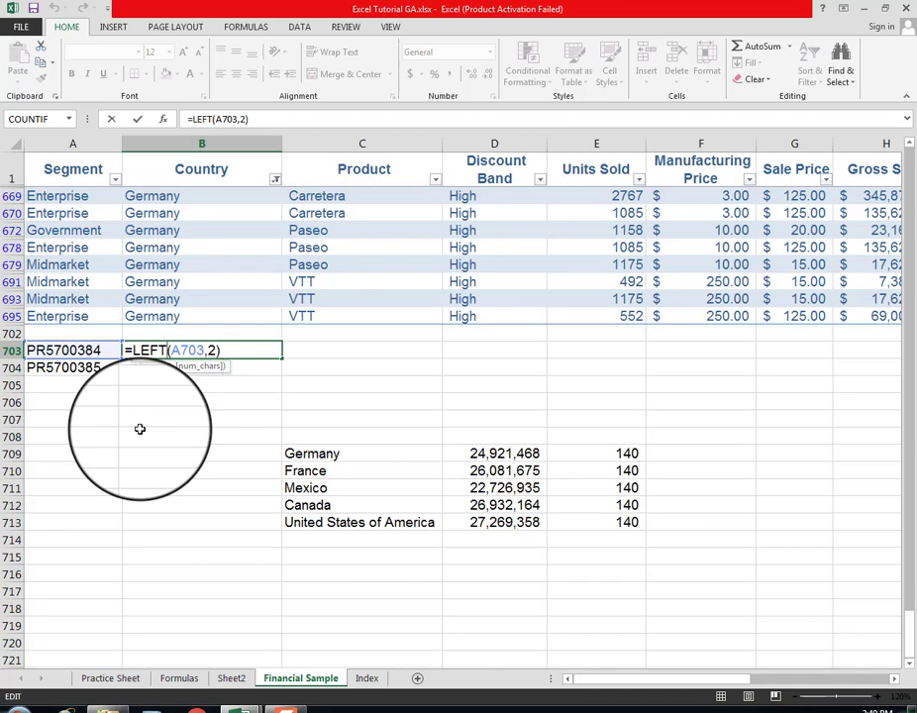
{"action": "key", "text": "BackSpace"}
{"action": "key", "text": "BackSpace"}
{"action": "key", "text": "BackSpace"}
{"action": "key", "text": "BackSpace"}
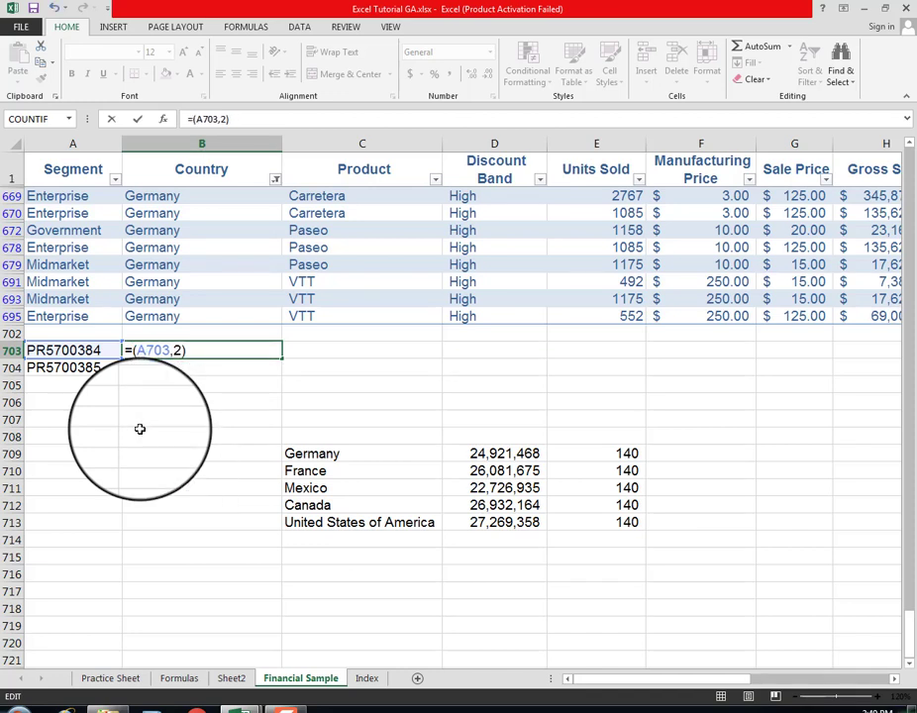
{"action": "type", "text": "ri"}
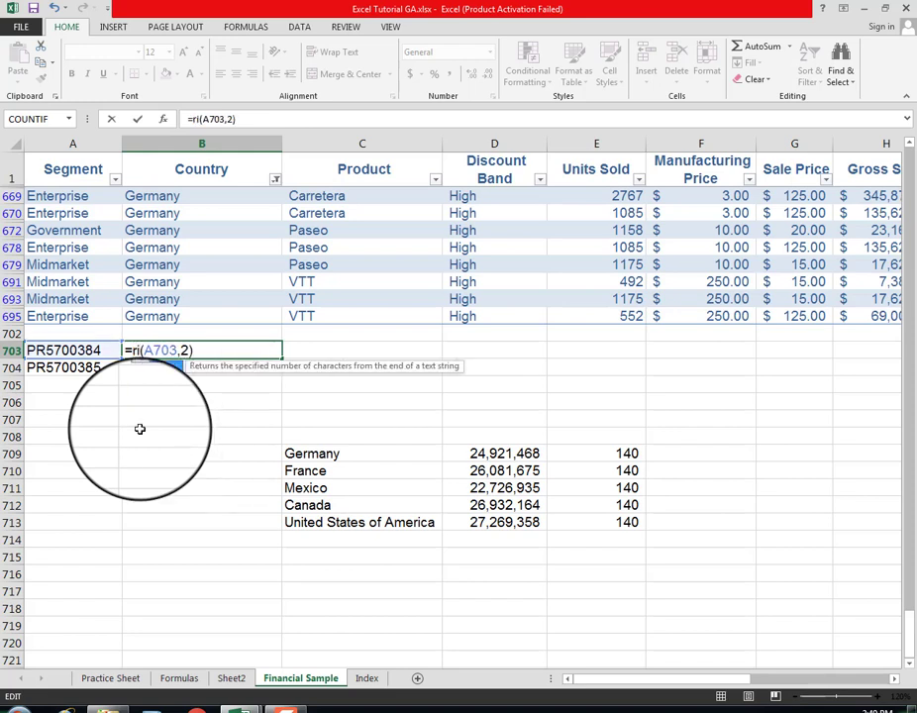
{"action": "type", "text": "ght"}
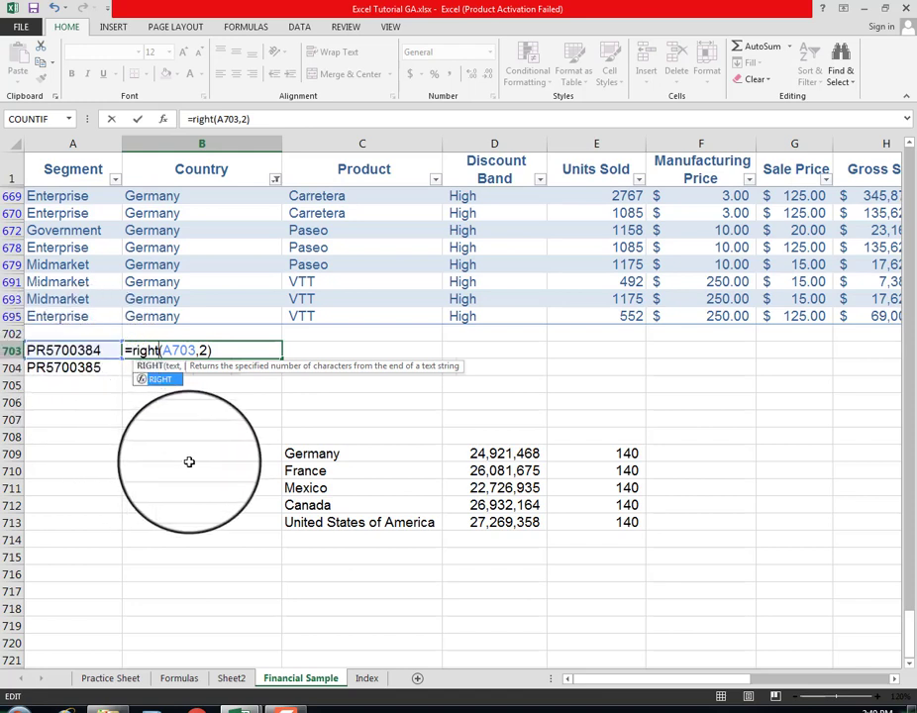
{"action": "key", "text": "Right"}
{"action": "key", "text": "Right"}
{"action": "key", "text": "Right"}
{"action": "key", "text": "Right"}
{"action": "key", "text": "Right"}
{"action": "key", "text": "Right"}
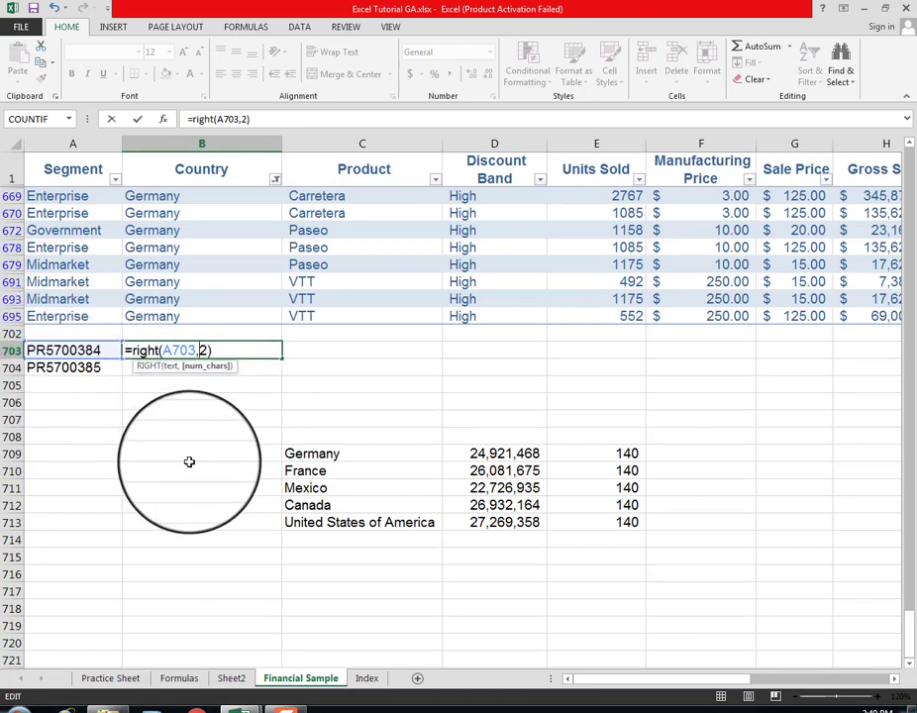
{"action": "key", "text": "Delete"}
{"action": "type", "text": "7"}
{"action": "key", "text": "Return"}
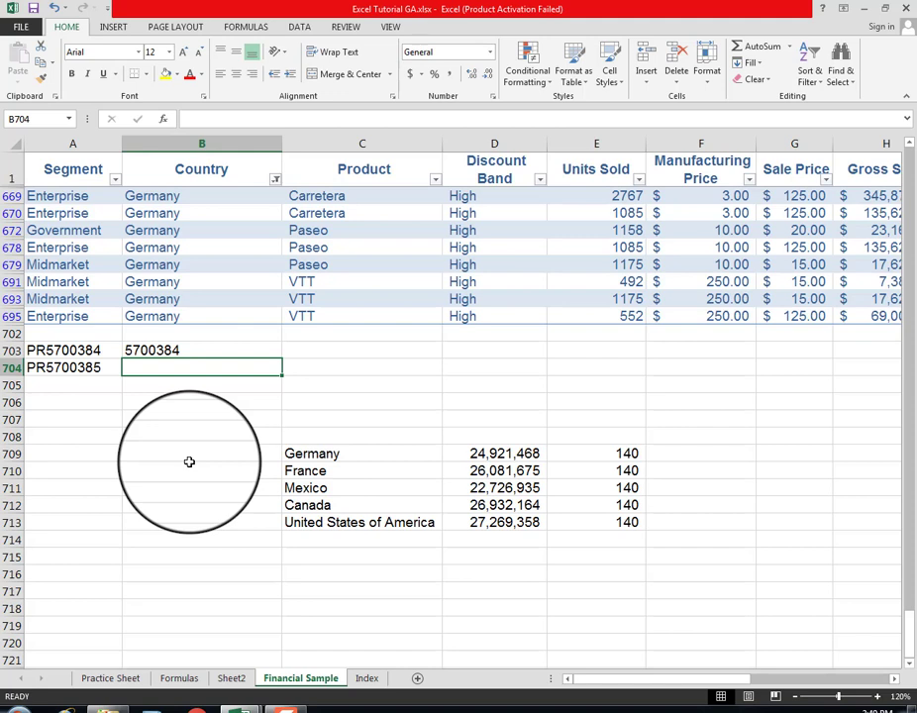
Step: Copy the RIGHT formula from B703 into B704 for the second code
{"action": "key", "text": "Up"}
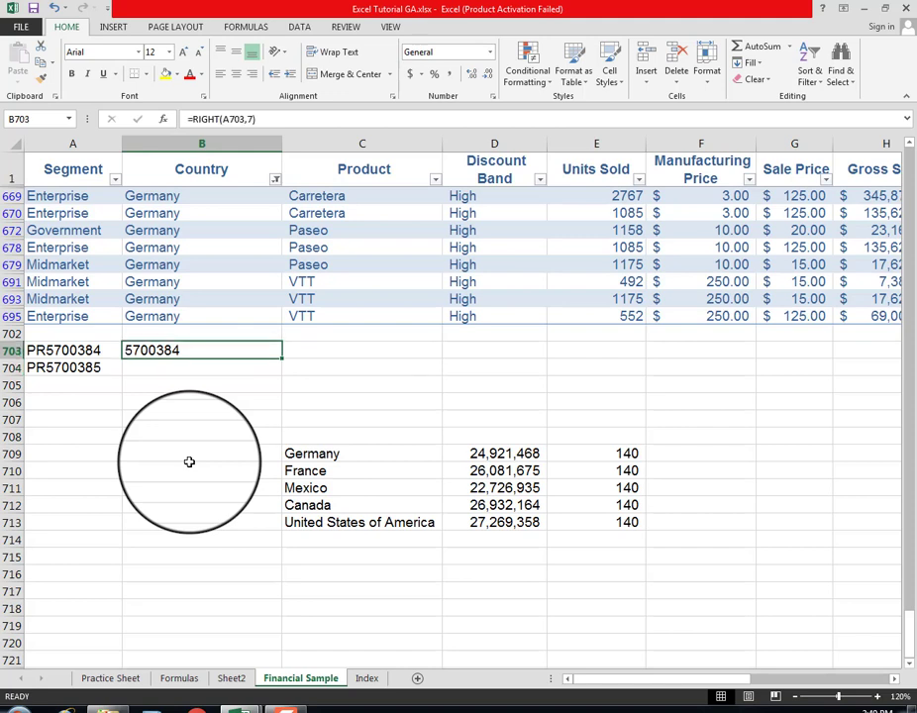
{"action": "key", "text": "ctrl+c"}
{"action": "key", "text": "Down"}
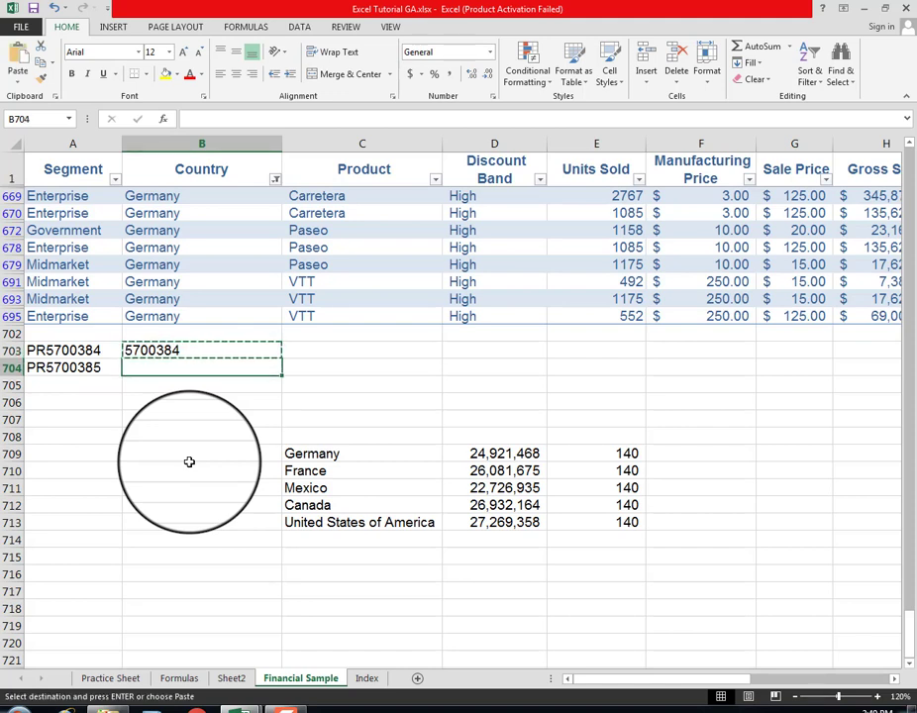
{"action": "key", "text": "ctrl+v"}
{"action": "key", "text": "Down"}
{"action": "key", "text": "Up"}
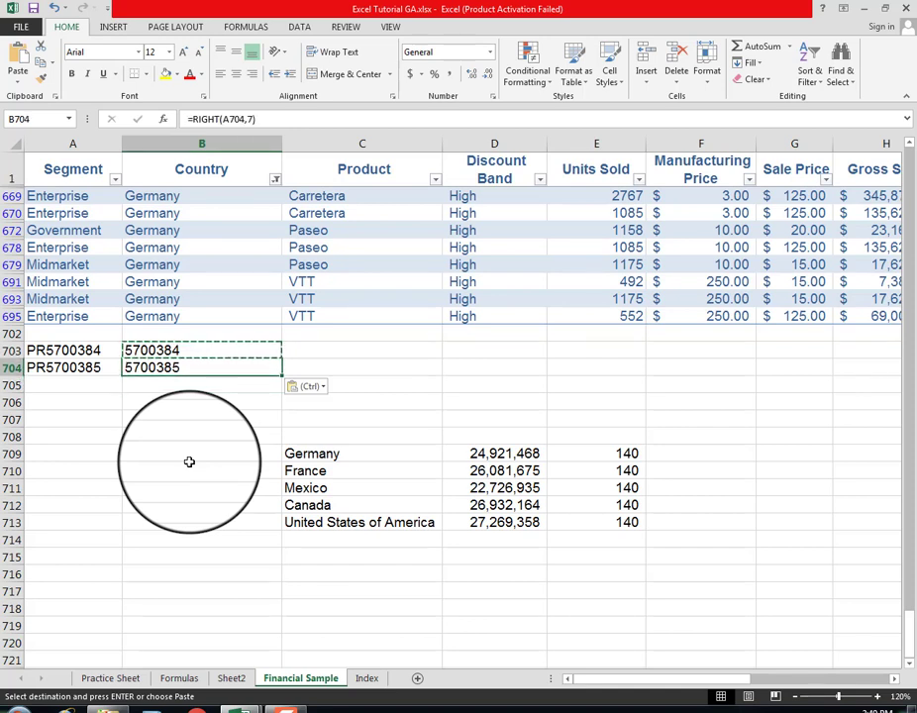
{"action": "key", "text": "Escape"}
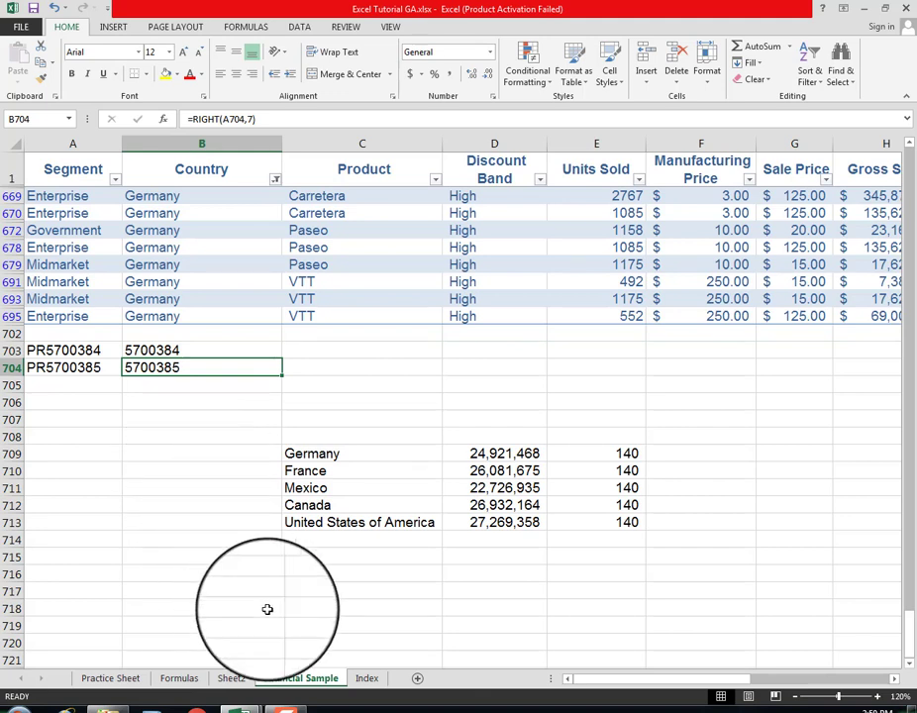
Step: Check the Index sheet's table of contents, then open Sheet2 at the CELL, LEFT, MID and RIGHT functions section
{"action": "left_click", "coordinate": [367, 679]}
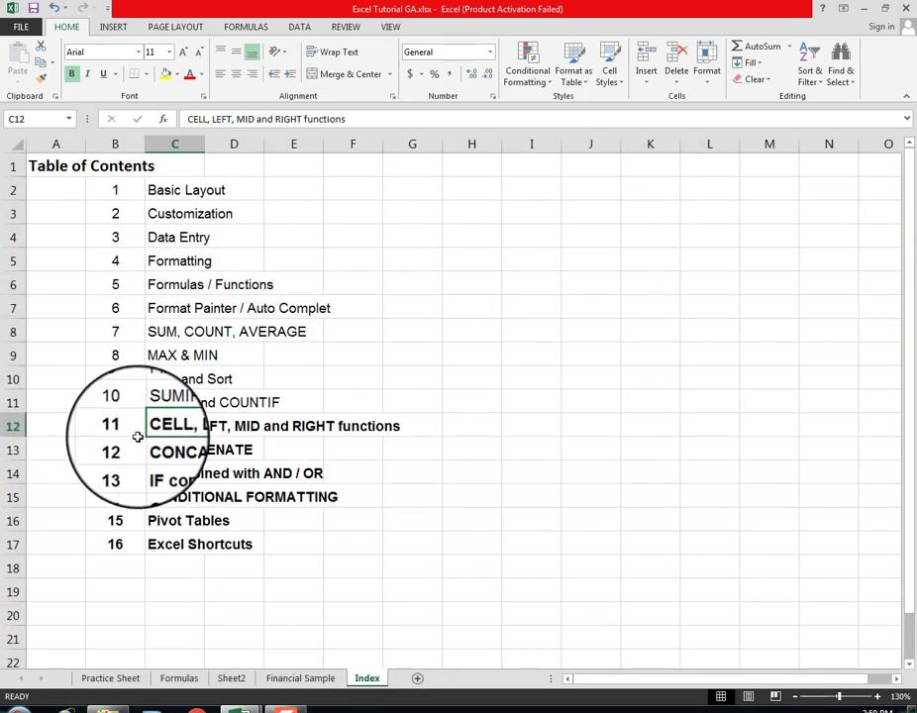
{"action": "left_click", "coordinate": [103, 421]}
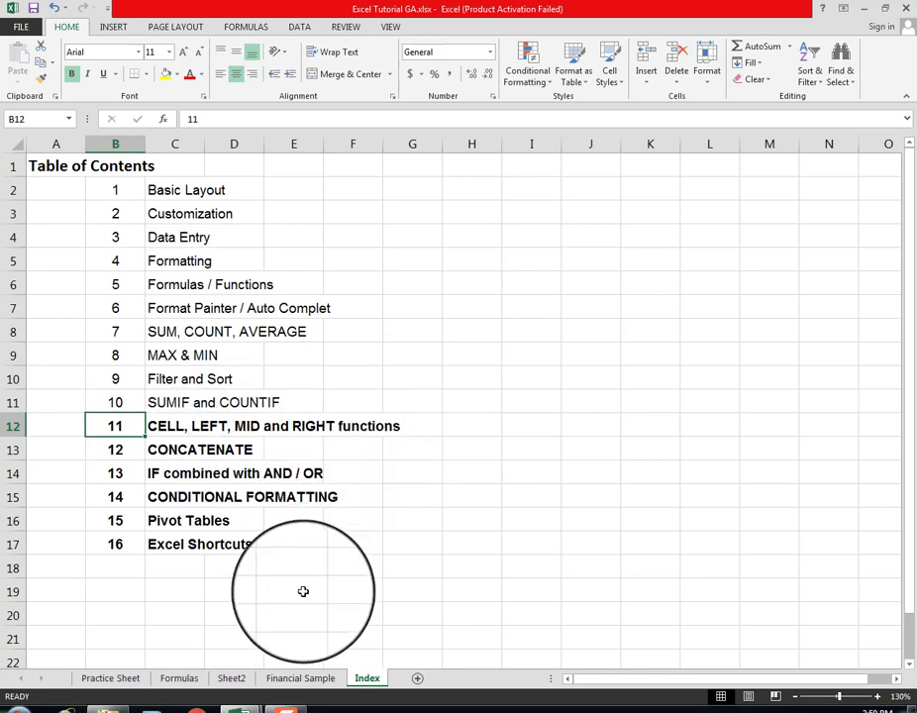
{"action": "left_click", "coordinate": [234, 679]}
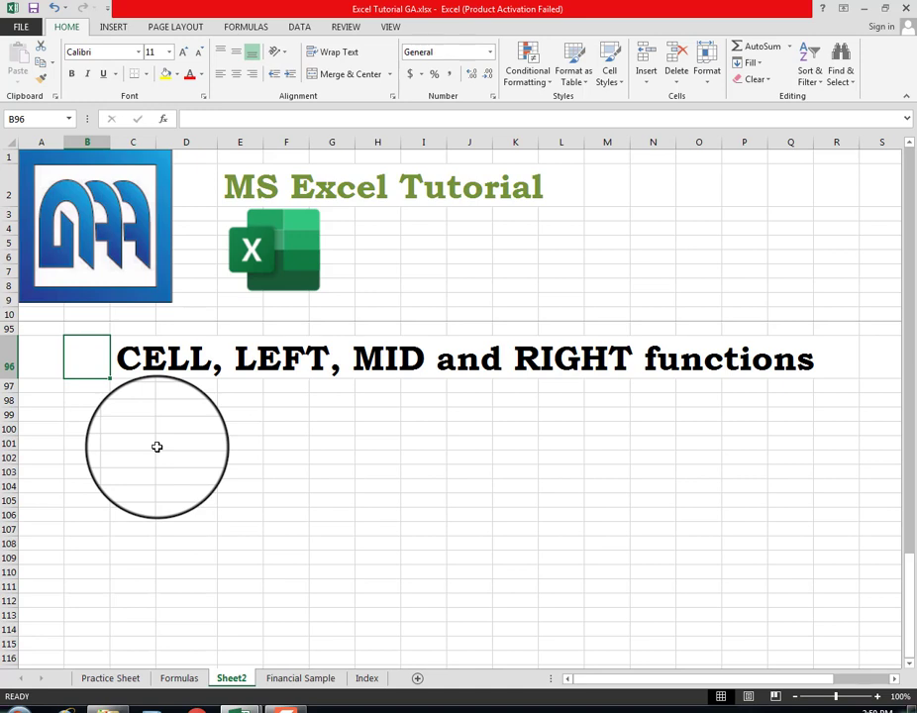
{"action": "left_click", "coordinate": [145, 398]}
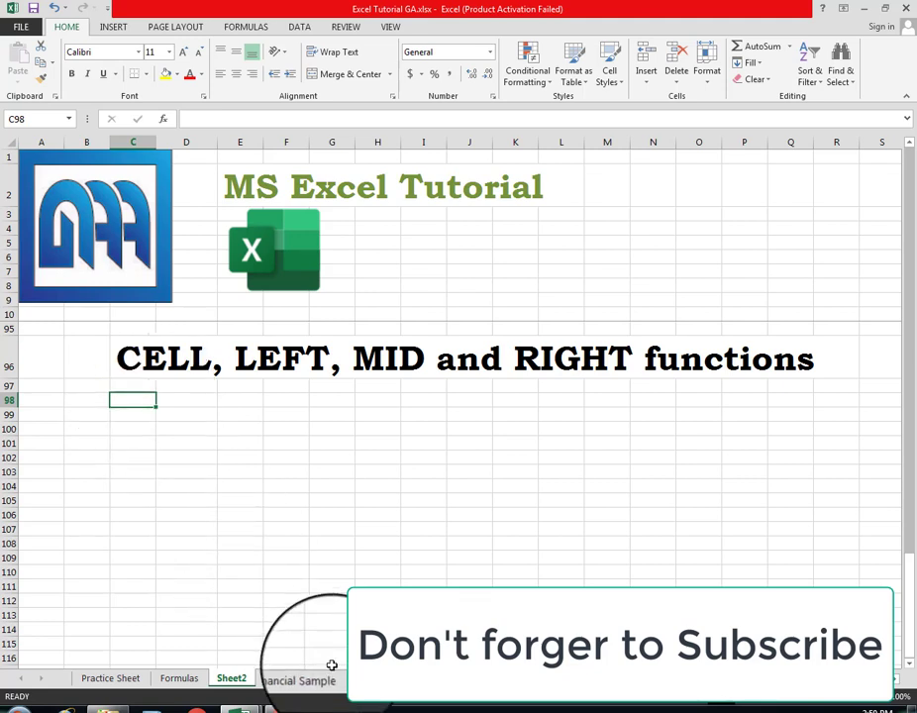
{"action": "mouse_move", "coordinate": [285, 705]}
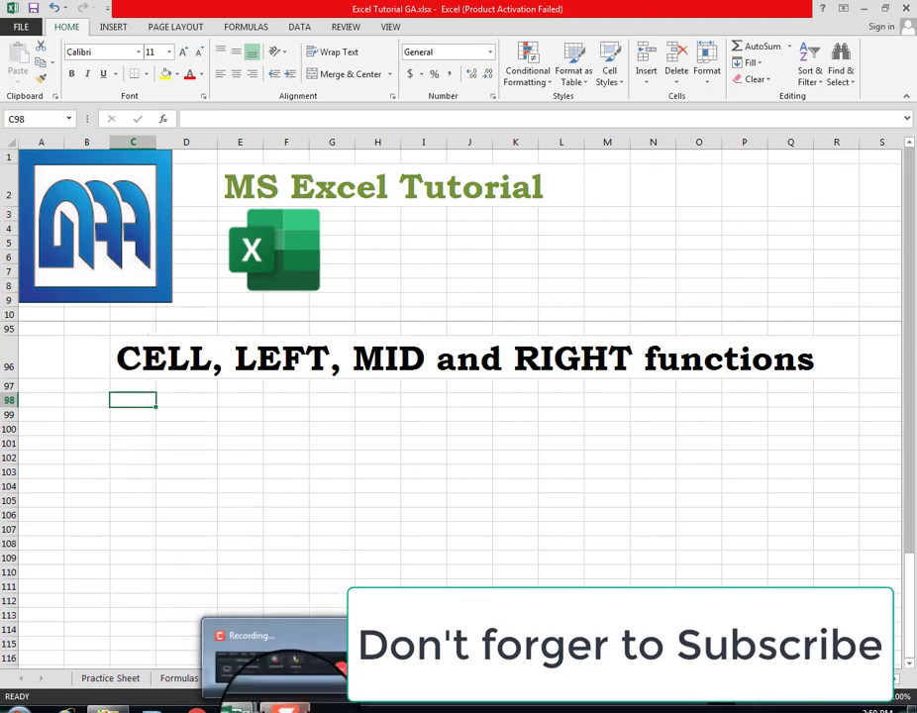